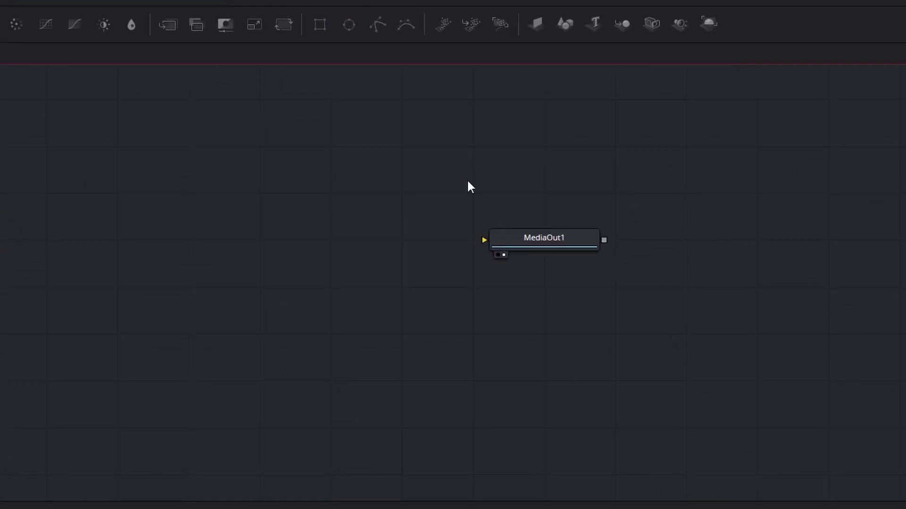
Step: Add a pEmitter and a pRender node, and connect them in sequence into MediaOut1
drag(443, 30, 230, 257)
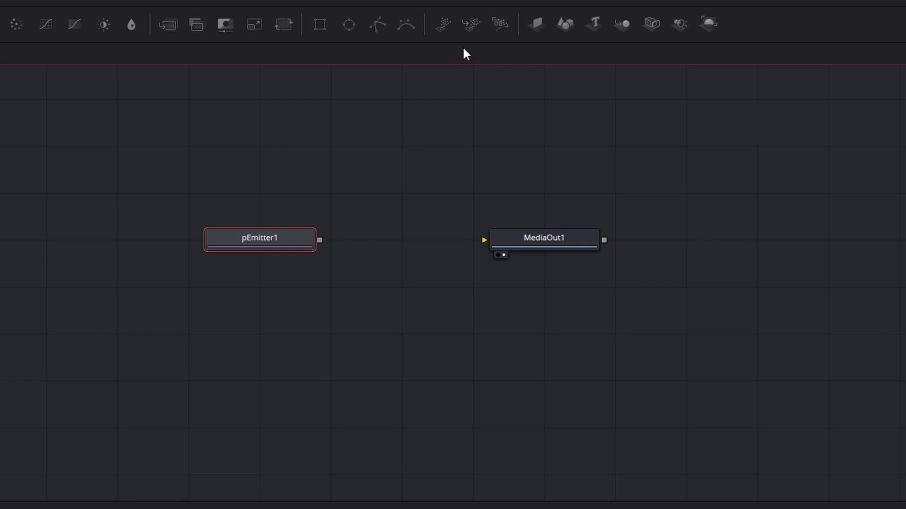
drag(501, 26, 407, 246)
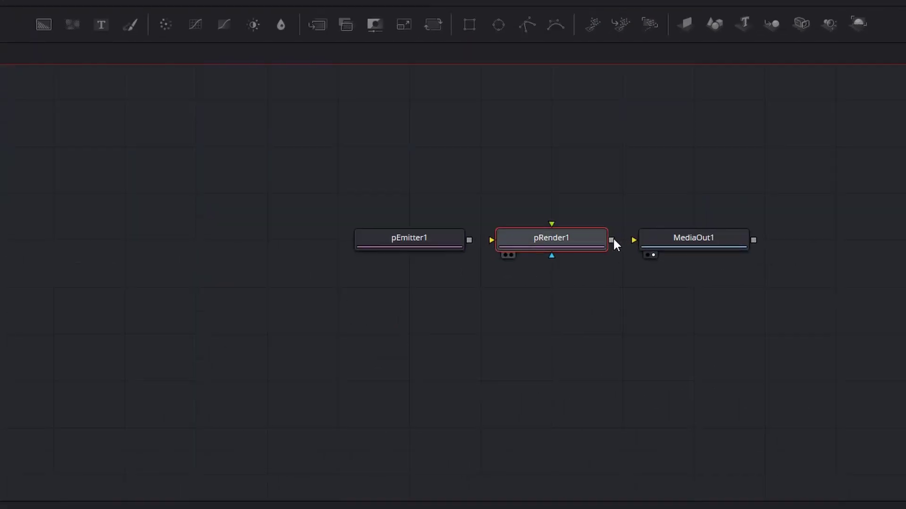
drag(611, 240, 673, 241)
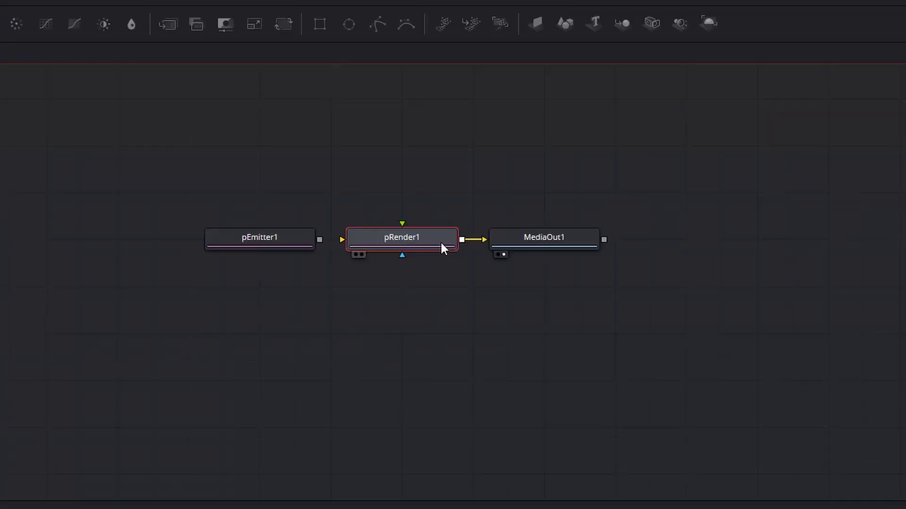
drag(319, 240, 372, 238)
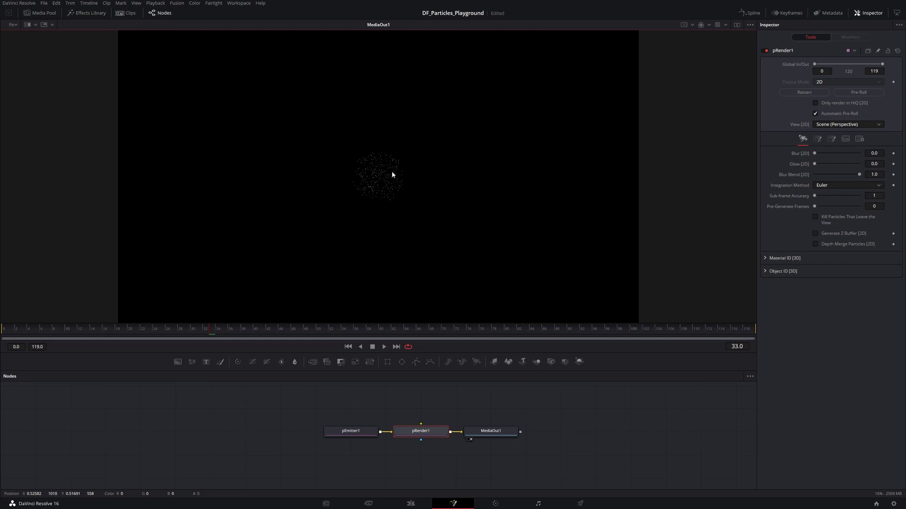
Step: Move pEmitter1 to about X offset -0.402 and Y offset -0.201, and shrink its sphere region to the minimum size
click(354, 432)
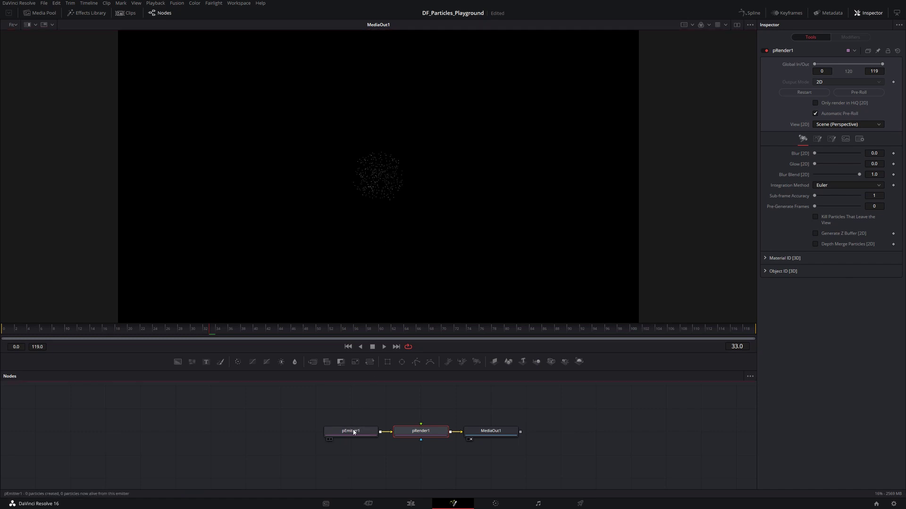
drag(377, 179, 168, 285)
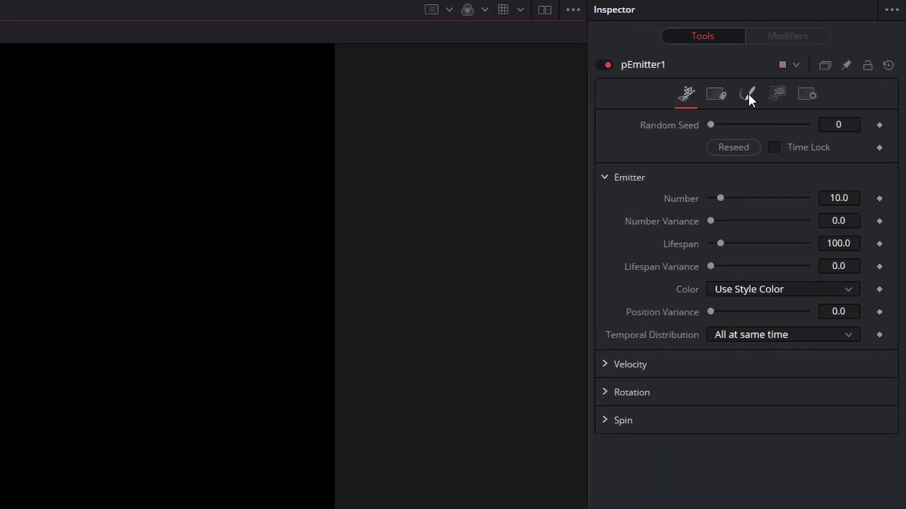
click(776, 97)
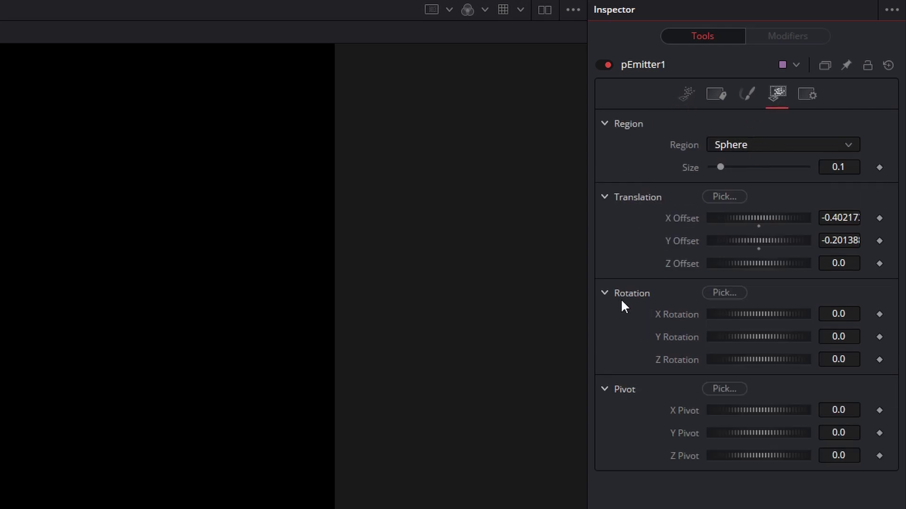
drag(720, 167, 691, 168)
Step: Set pEmitter1's velocity to about 0.142 and play the composition to view the particle stream
click(688, 94)
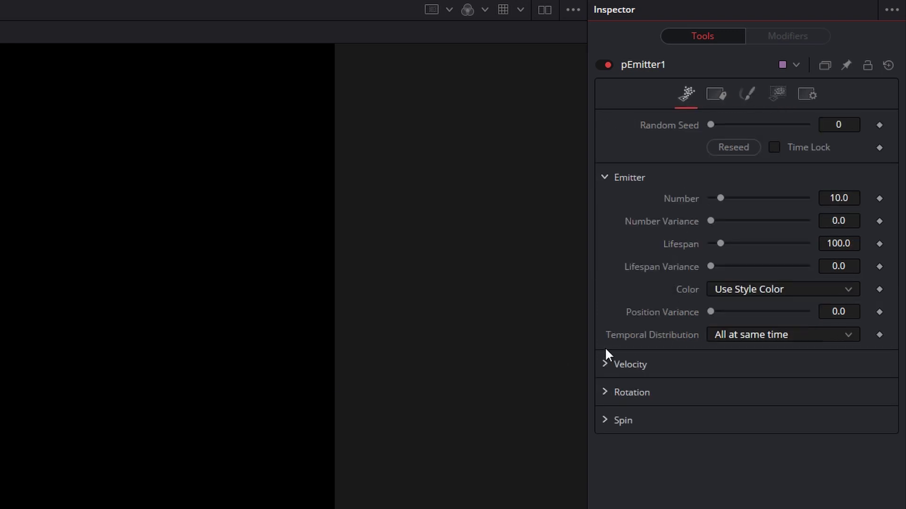
click(605, 366)
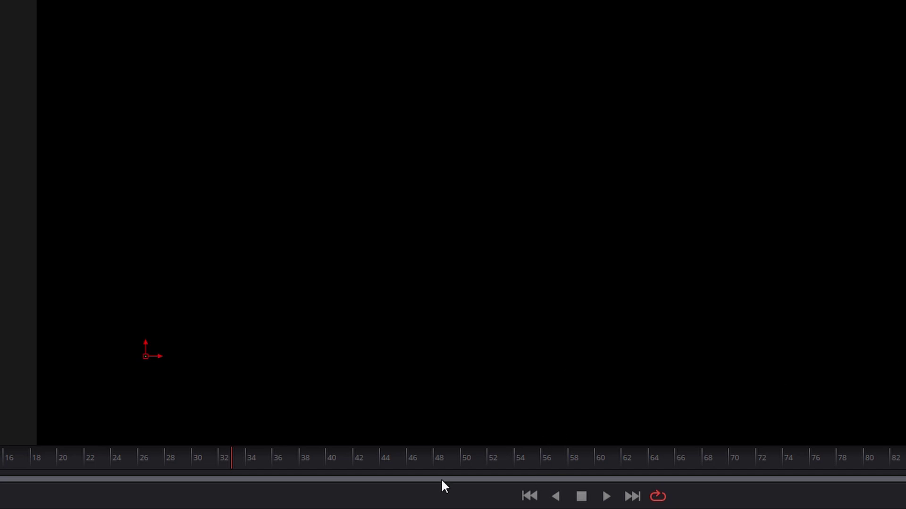
click(605, 496)
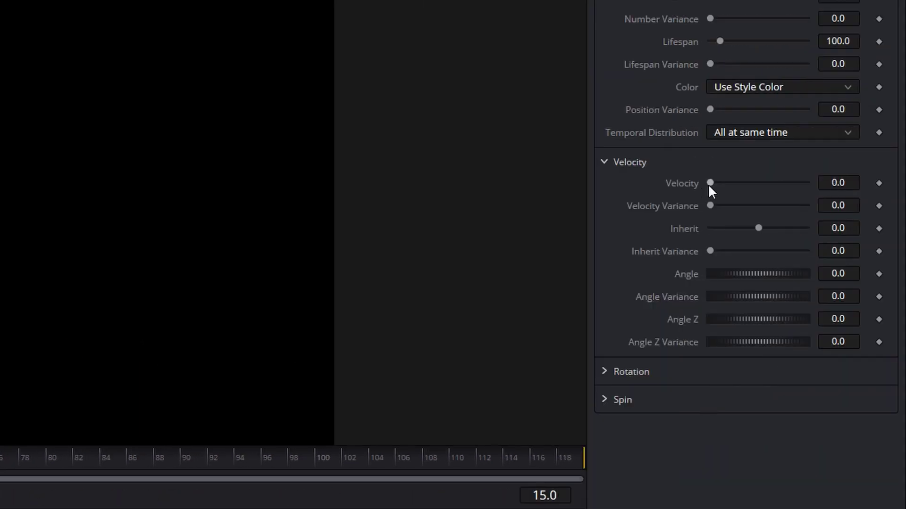
drag(710, 184, 721, 184)
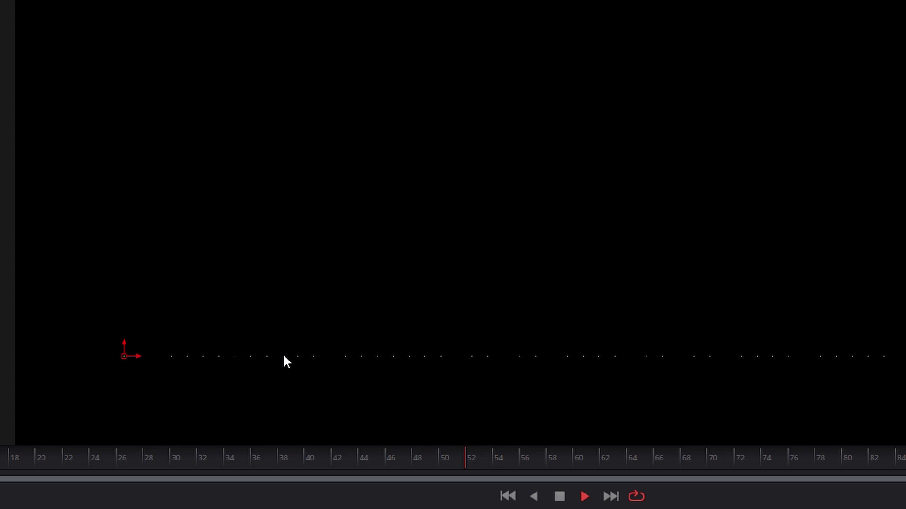
scroll(282, 354, up, 1)
scroll(251, 362, down, 1)
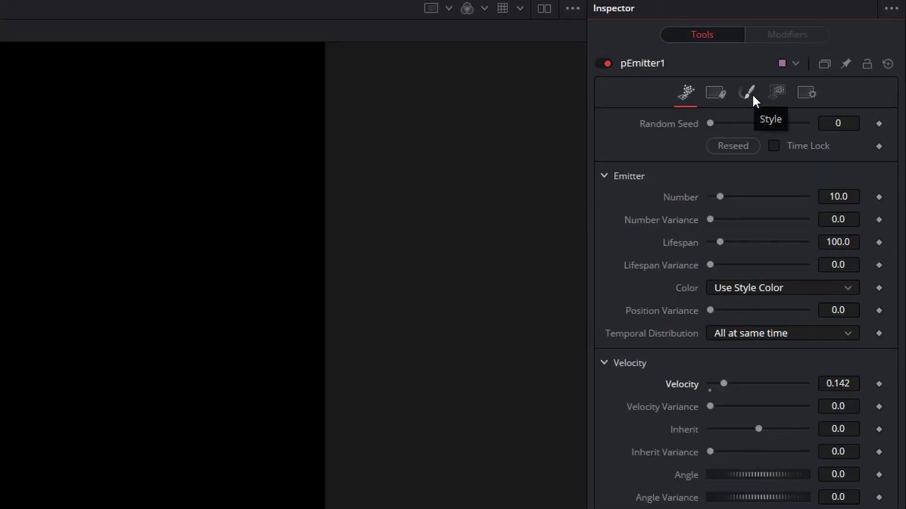
Step: Change pEmitter1's particle style to Blob and set its size to 1.0
click(748, 94)
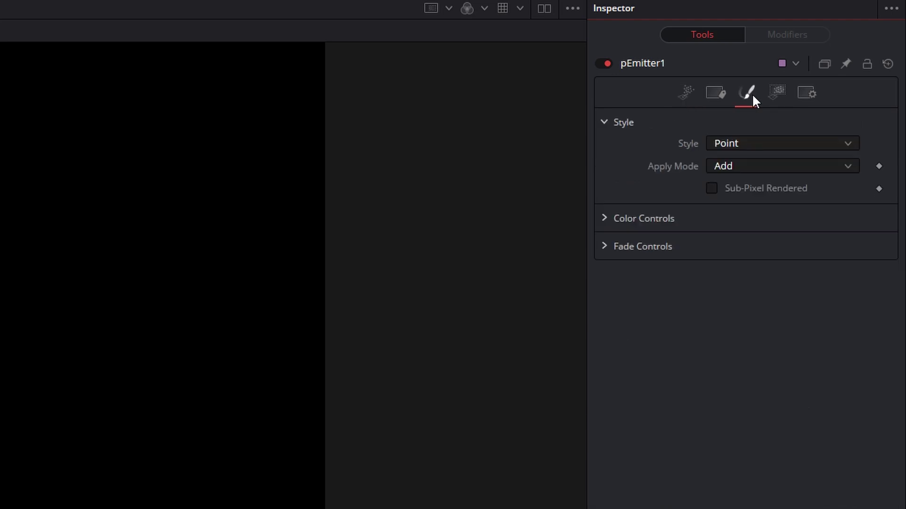
click(738, 142)
click(731, 196)
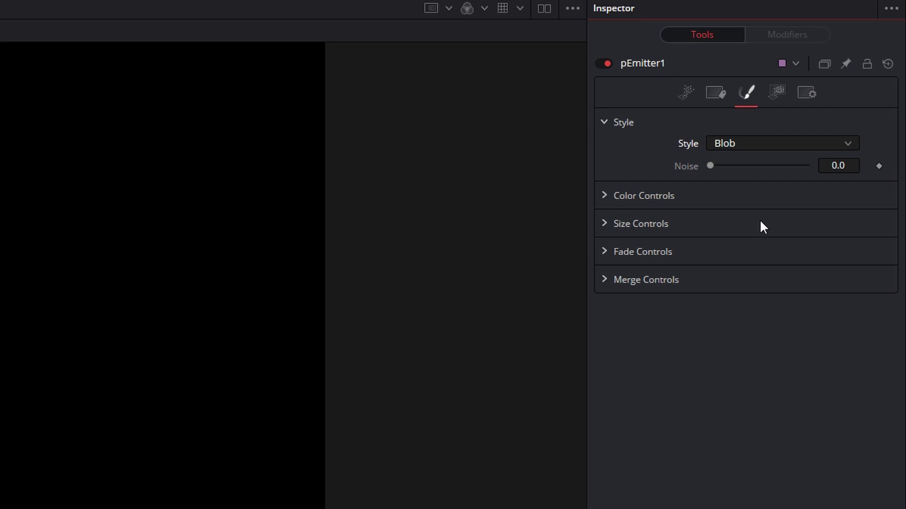
click(604, 222)
drag(721, 252, 768, 244)
click(838, 244)
text(1)
key(Tab)
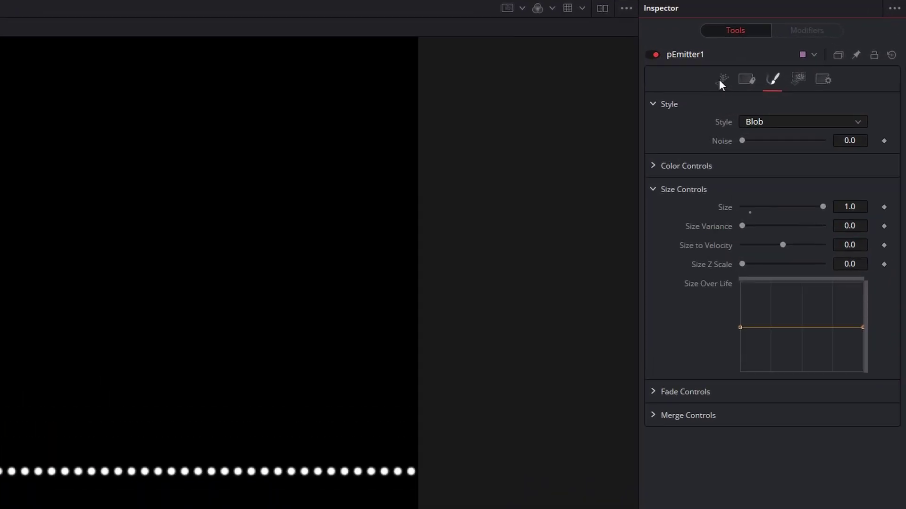
Step: Stop playback and raise pEmitter1's velocity to about 0.291
click(803, 65)
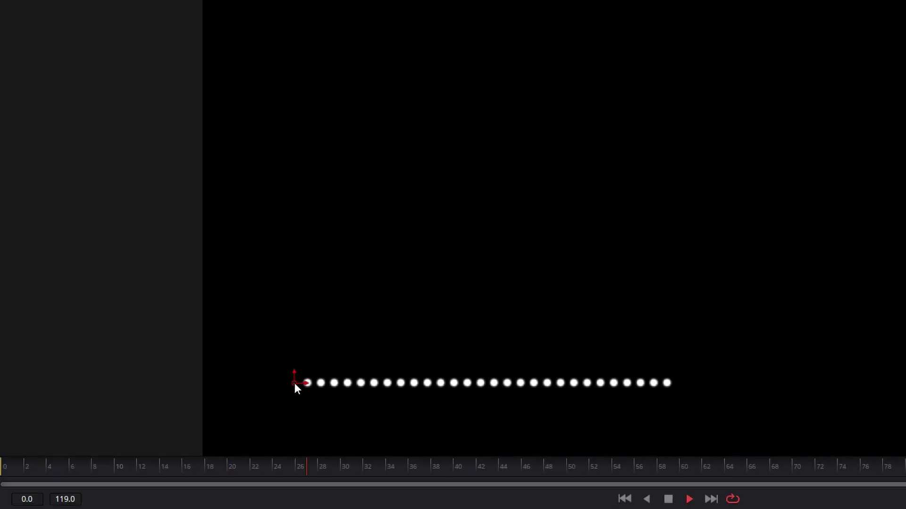
click(188, 469)
key(shift+2)
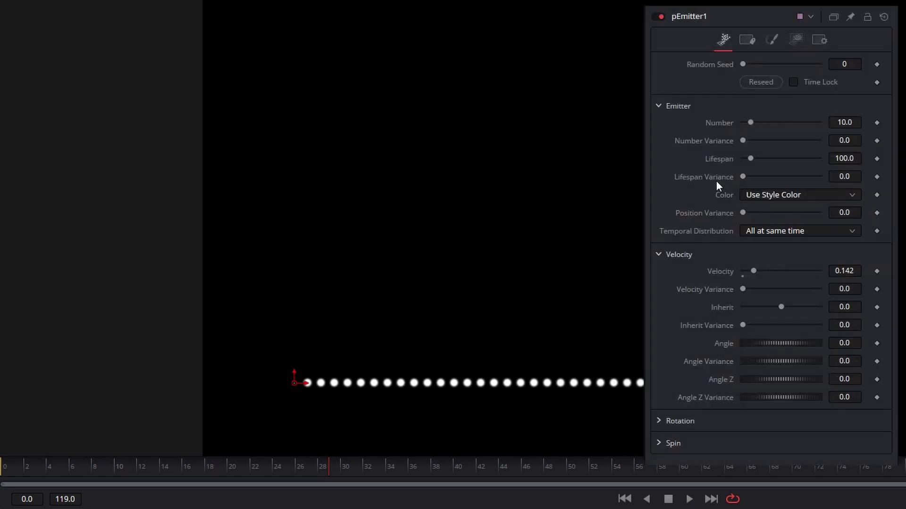
drag(759, 270, 768, 269)
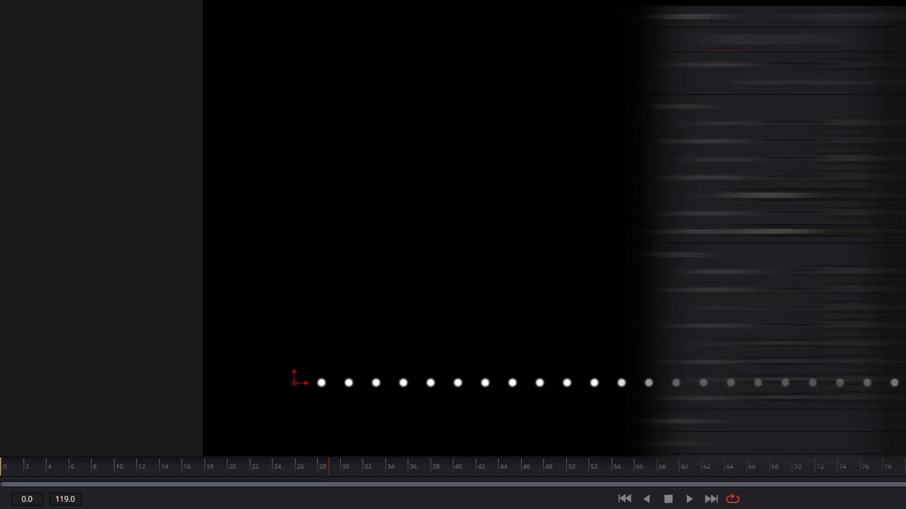
Step: Set pEmitter1's number to 3 and its temporal distribution to Equally distributed
double_click(847, 122)
text(3)
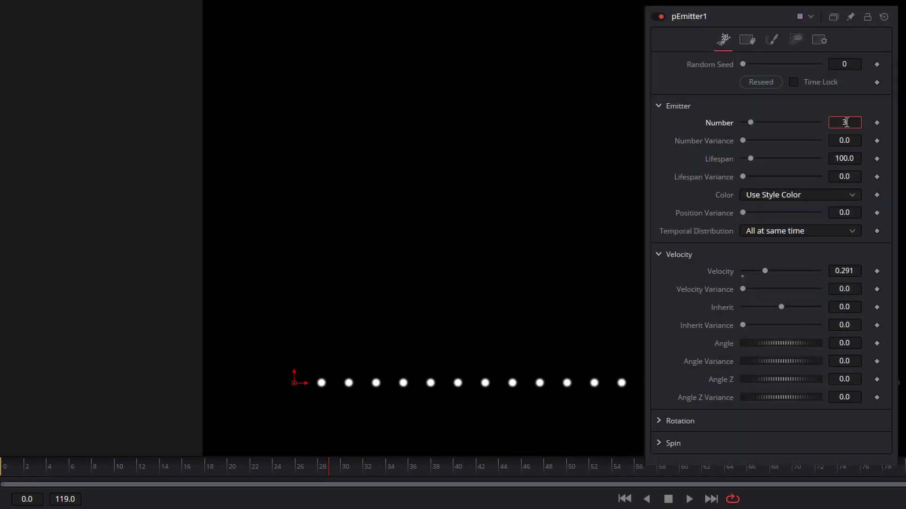
key(Tab)
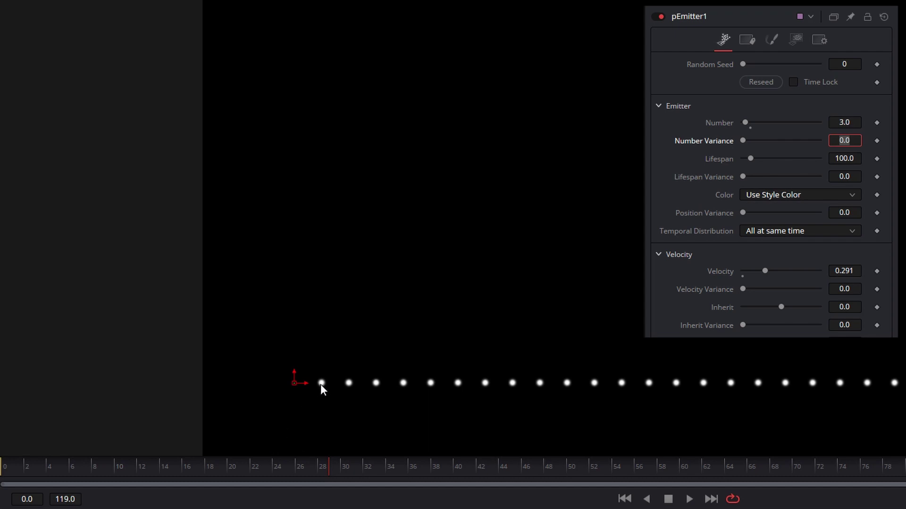
click(805, 233)
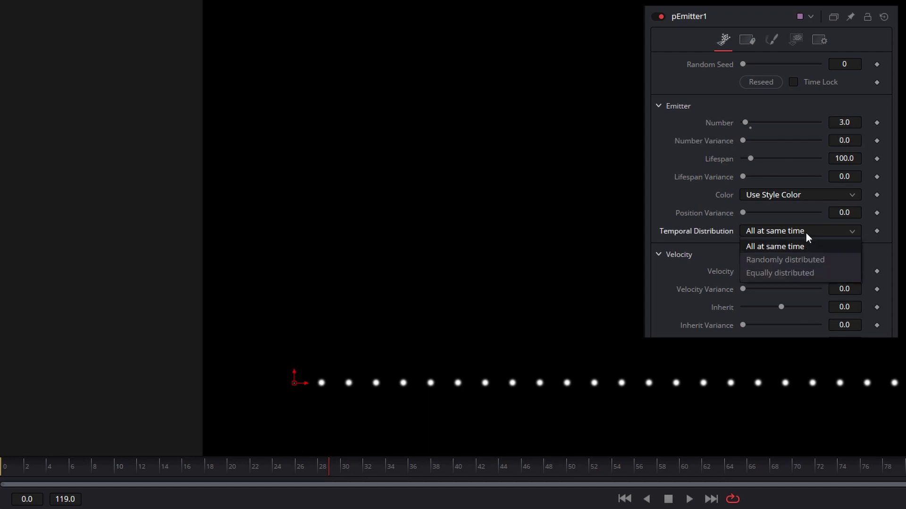
click(779, 274)
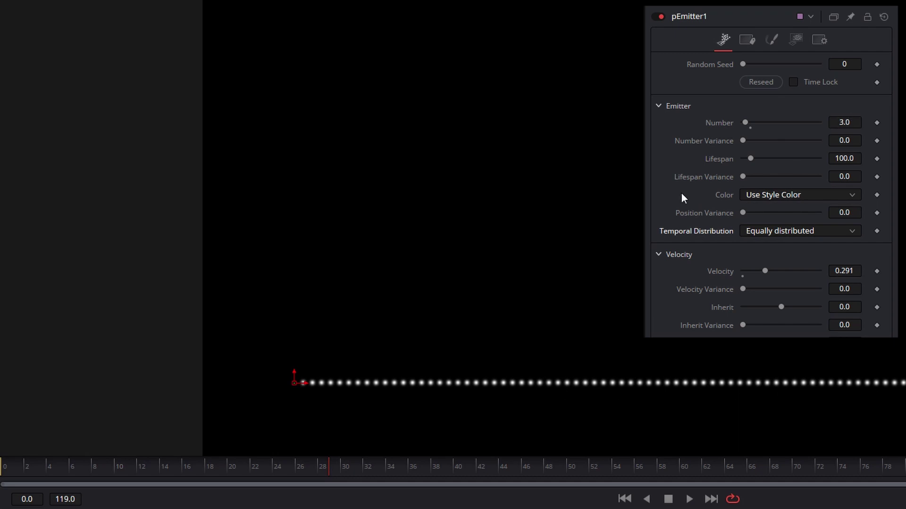
Step: Try emitter numbers of 10 and 20 on pEmitter1, inspect the stream up close, and return the number to 3
click(829, 122)
text(10)
key(Tab)
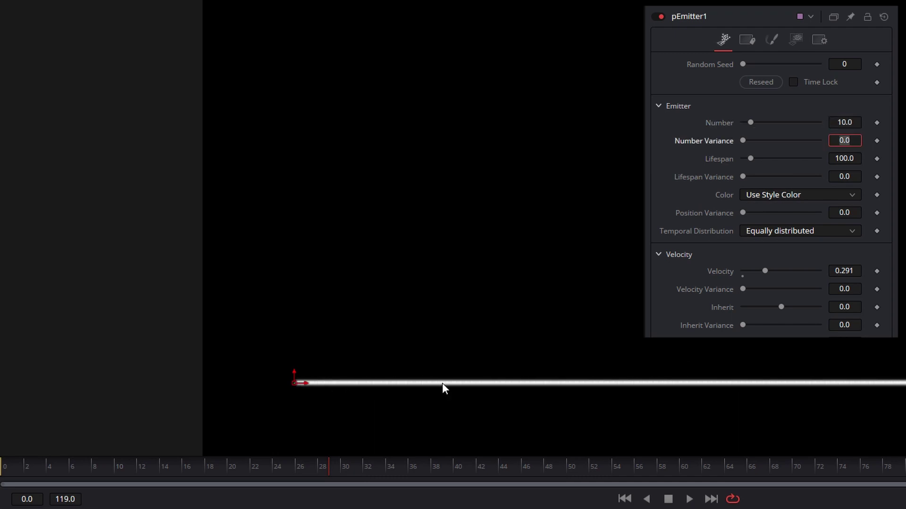
key(shift+Tab)
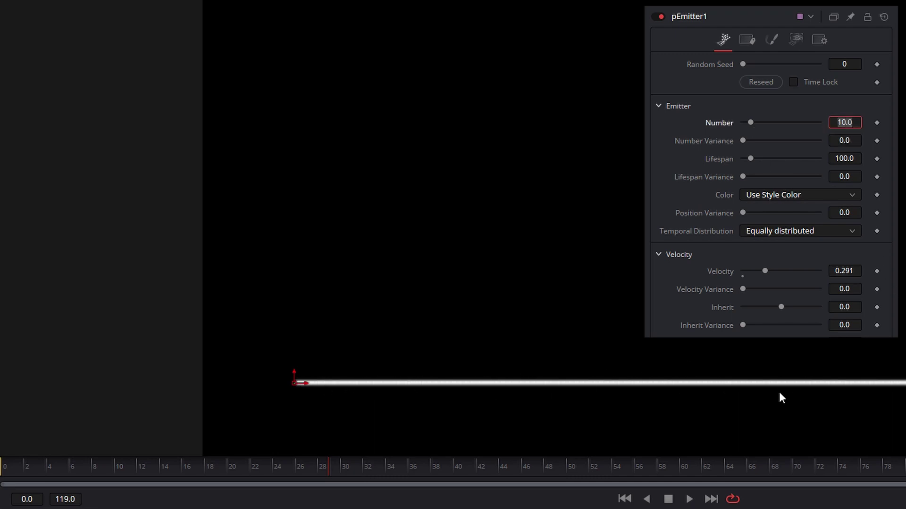
scroll(712, 388, up, 3)
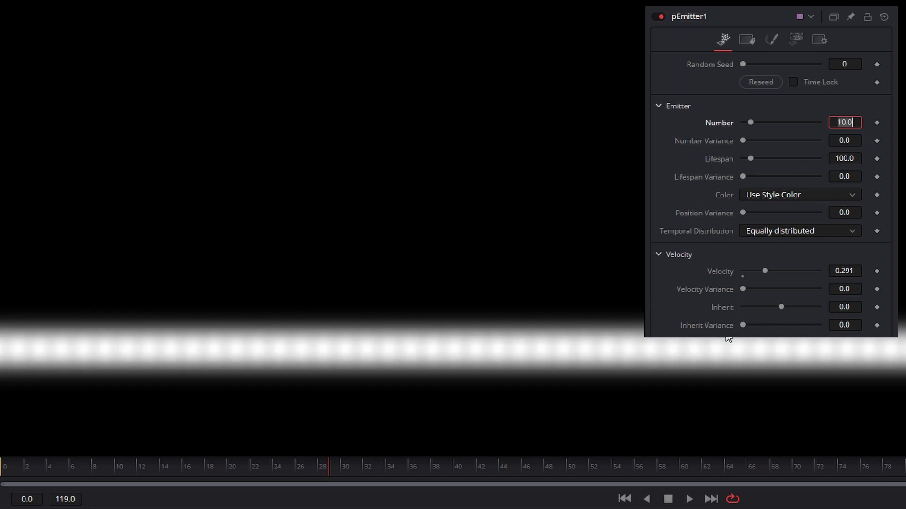
text(20)
key(Tab)
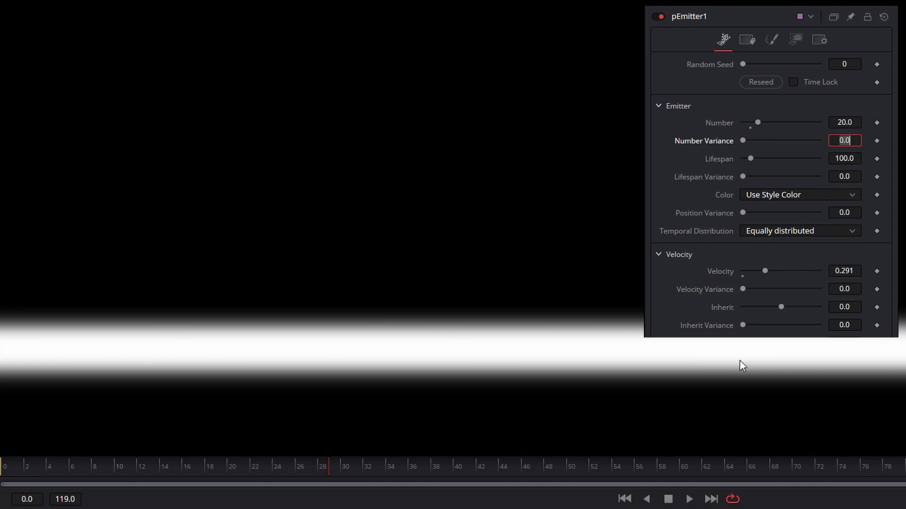
double_click(847, 123)
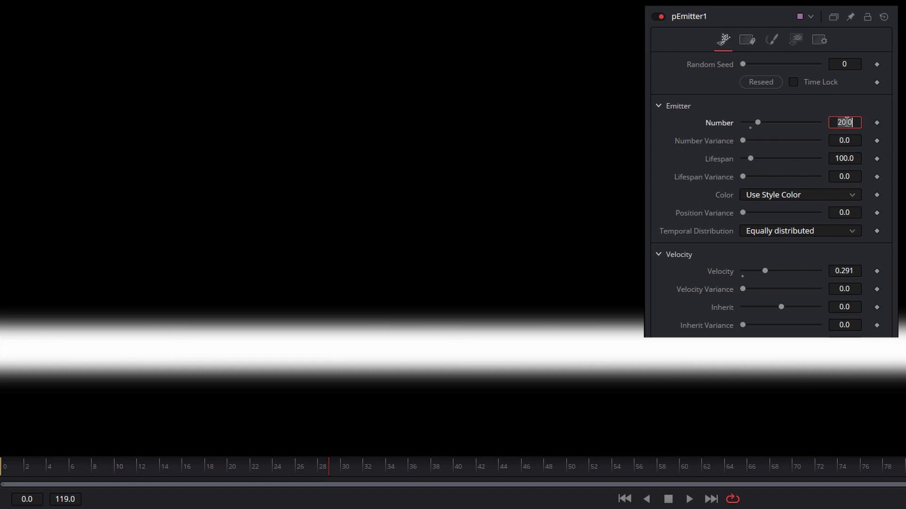
text(3)
key(Tab)
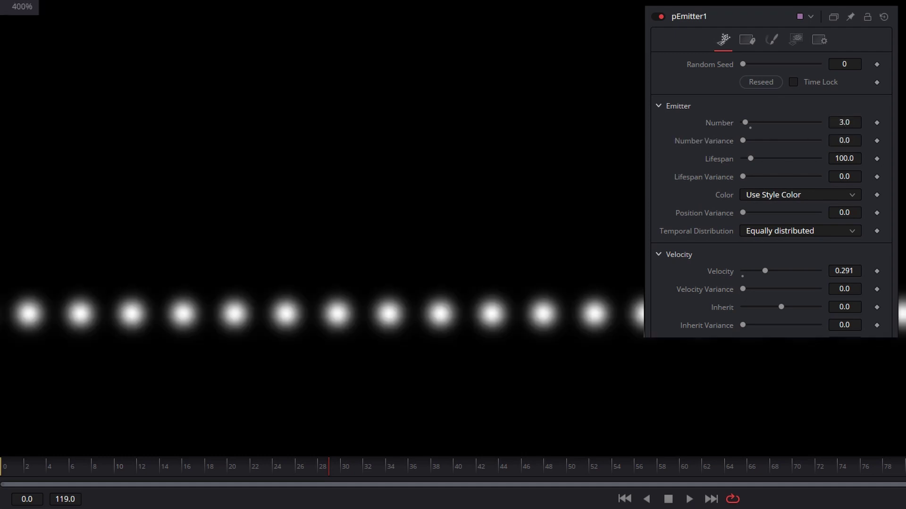
scroll(618, 215, down, 5)
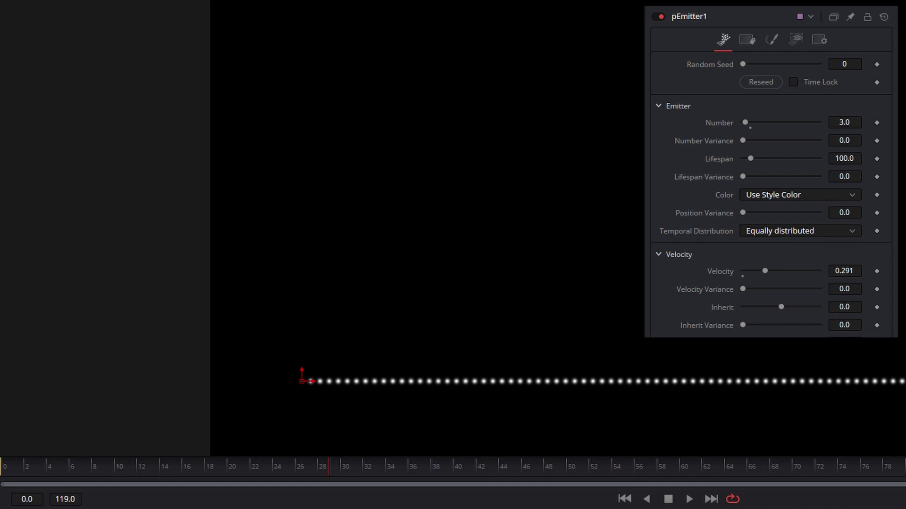
Step: Preview the Randomly distributed temporal distribution in playback and return it to Equally distributed
click(762, 234)
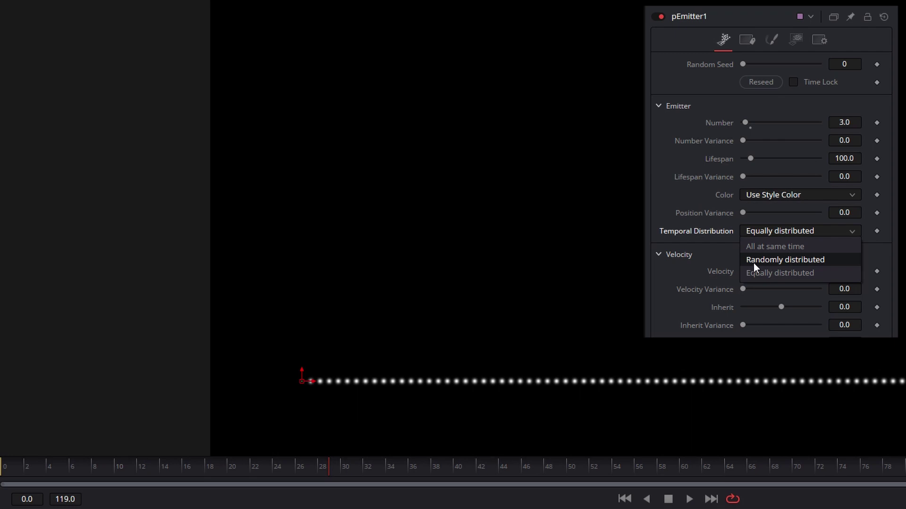
click(765, 260)
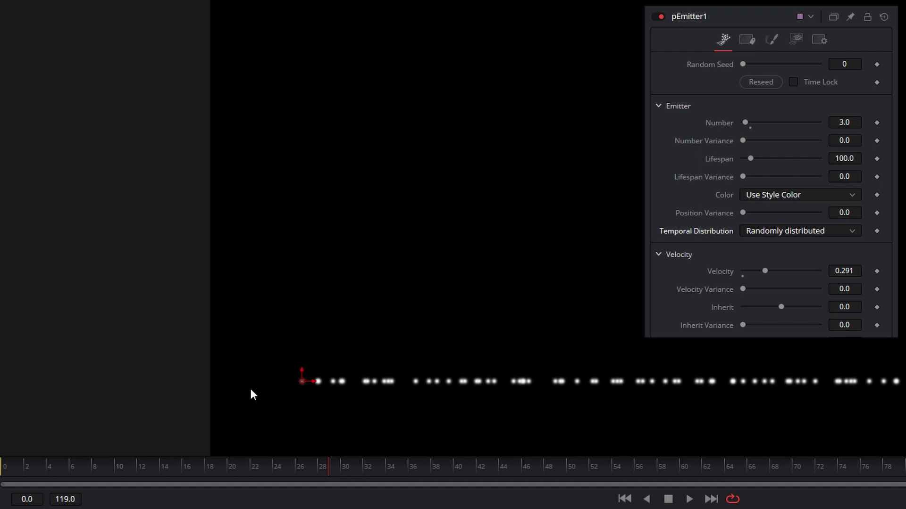
click(688, 499)
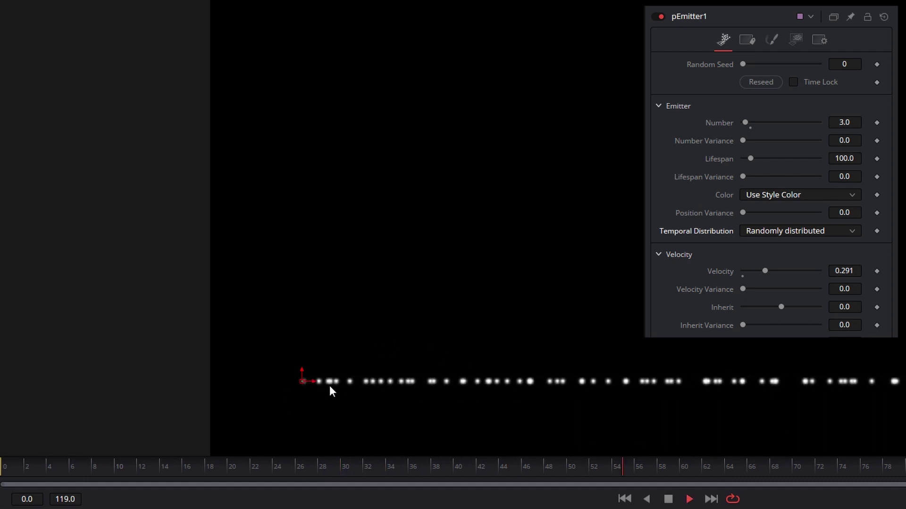
click(783, 230)
click(765, 275)
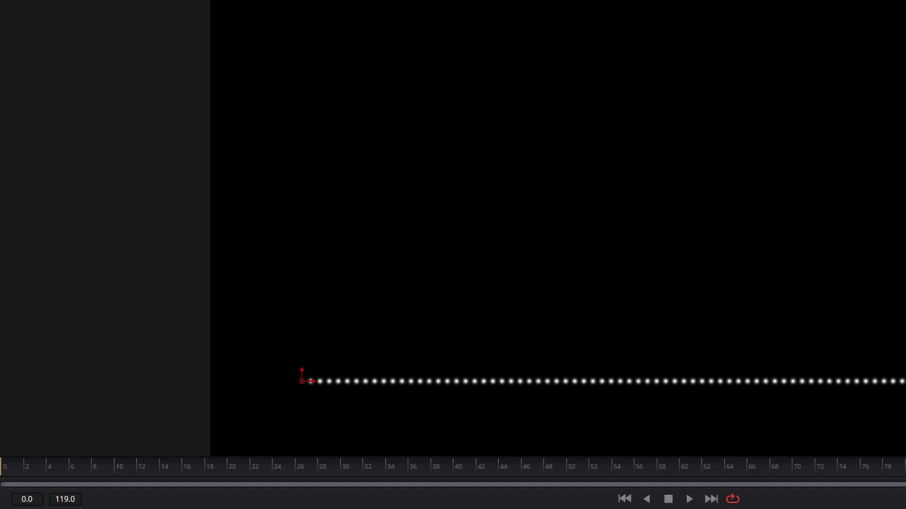
Step: Add a pSpawn node between pEmitter1 and pRender1
key(shift+space)
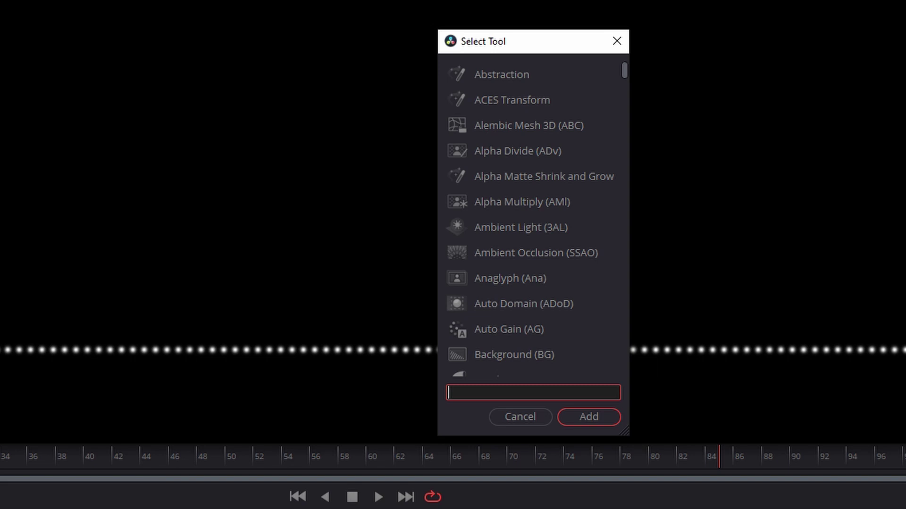
text(pSpawn)
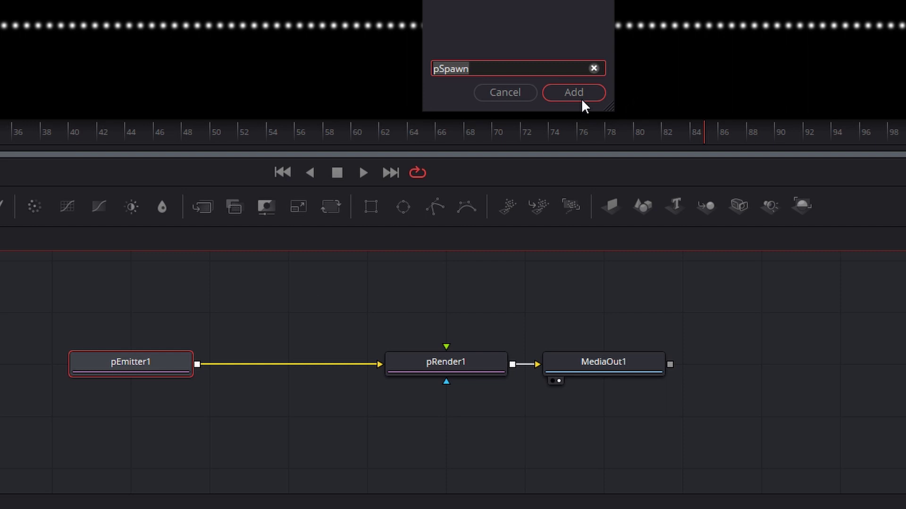
click(573, 92)
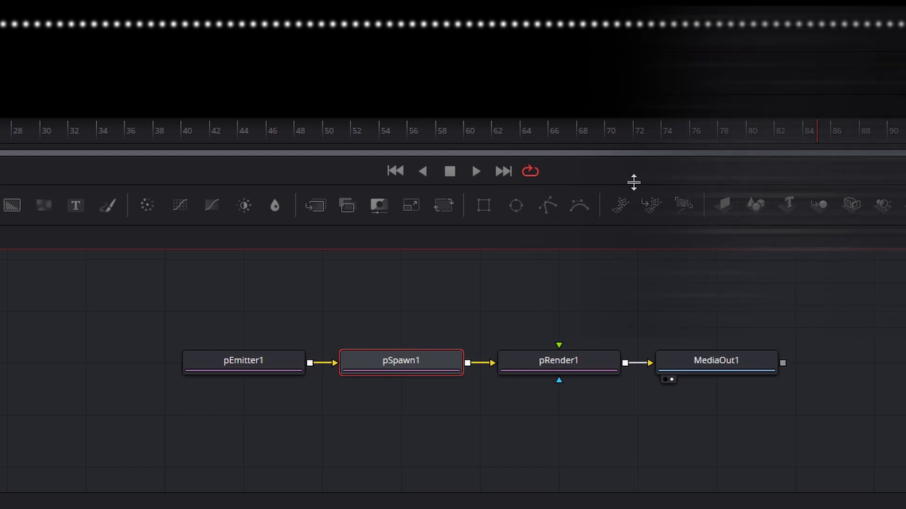
Step: Set the spawn number of pSpawn1 to 1
click(841, 122)
text(1)
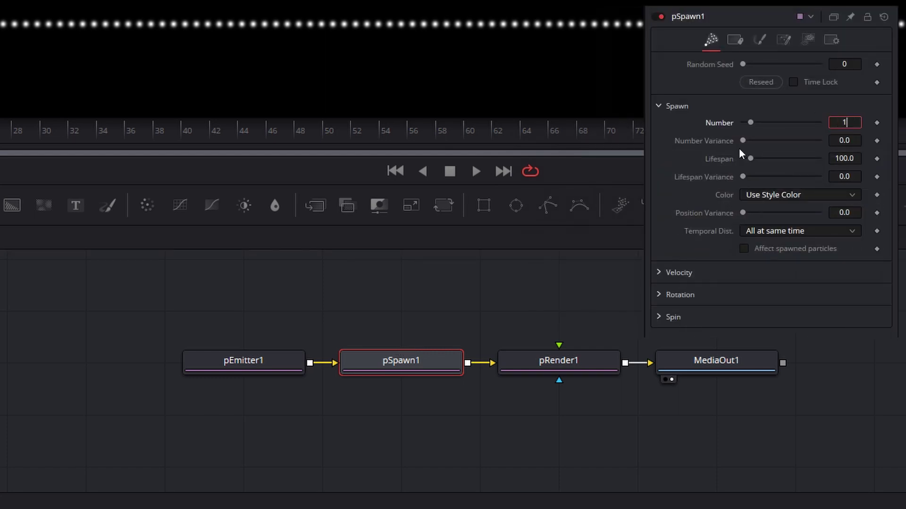
key(Tab)
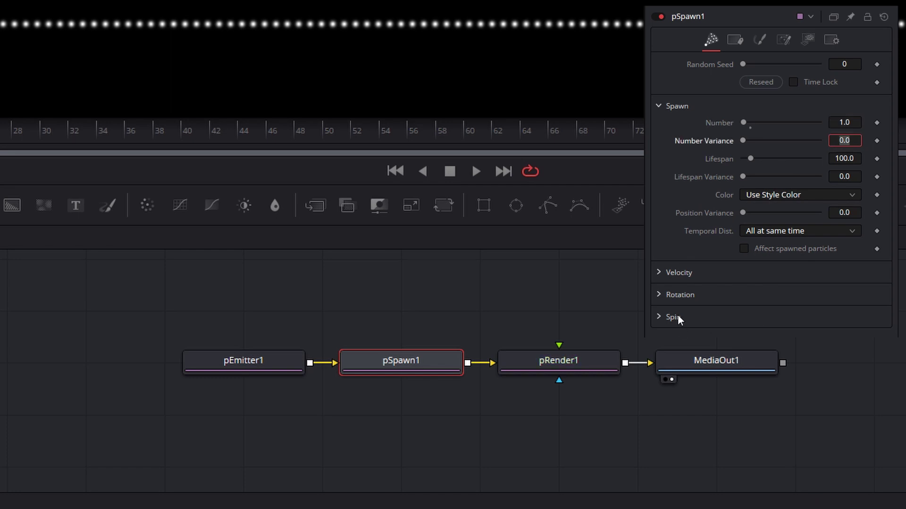
Step: Set pSpawn1's velocity angle to 90 and raise its velocity to about 0.22
click(659, 273)
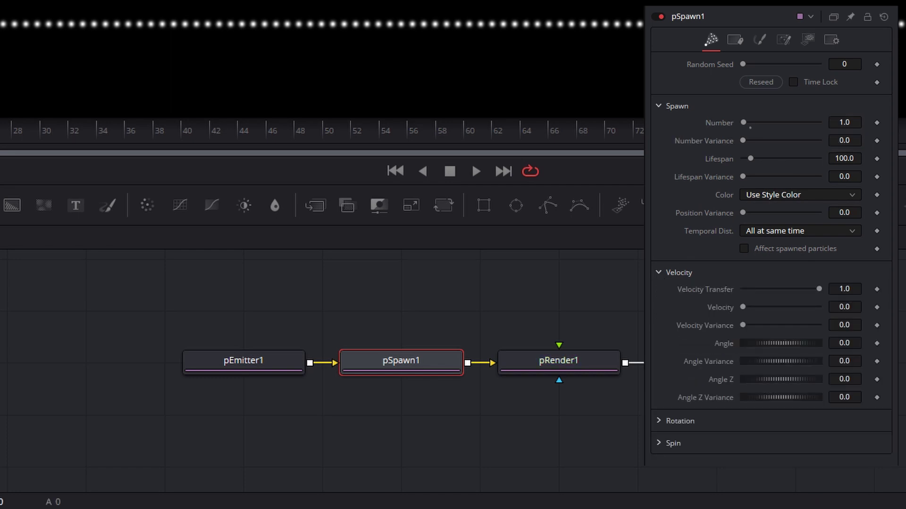
click(837, 343)
text(90)
key(Tab)
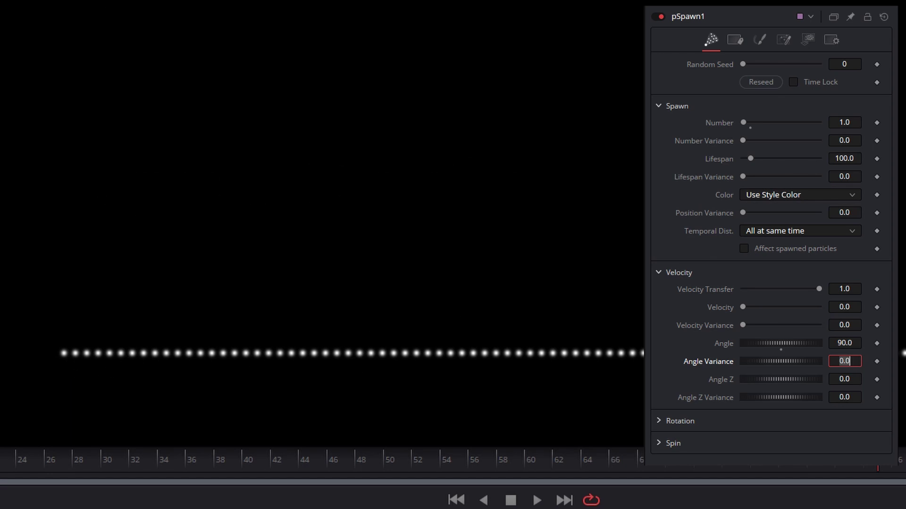
drag(743, 307, 761, 308)
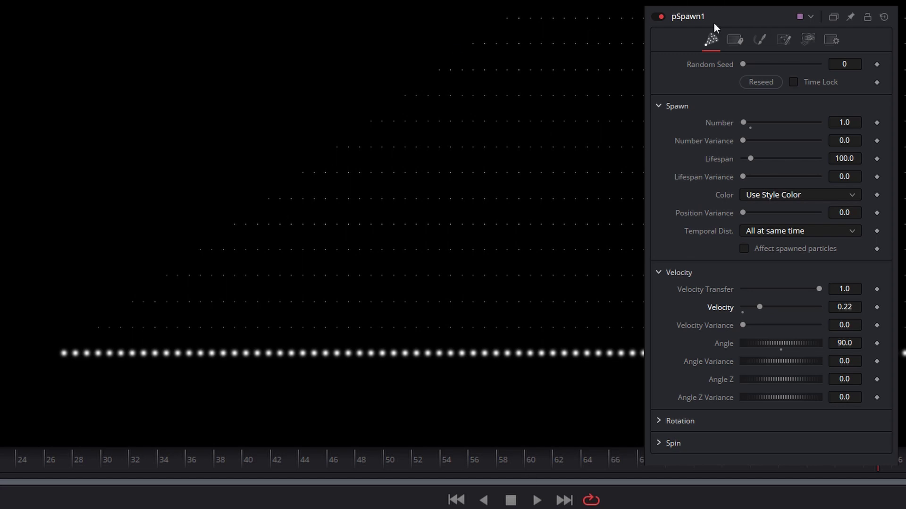
Step: Change the particle style of pSpawn1 to Blob
click(760, 42)
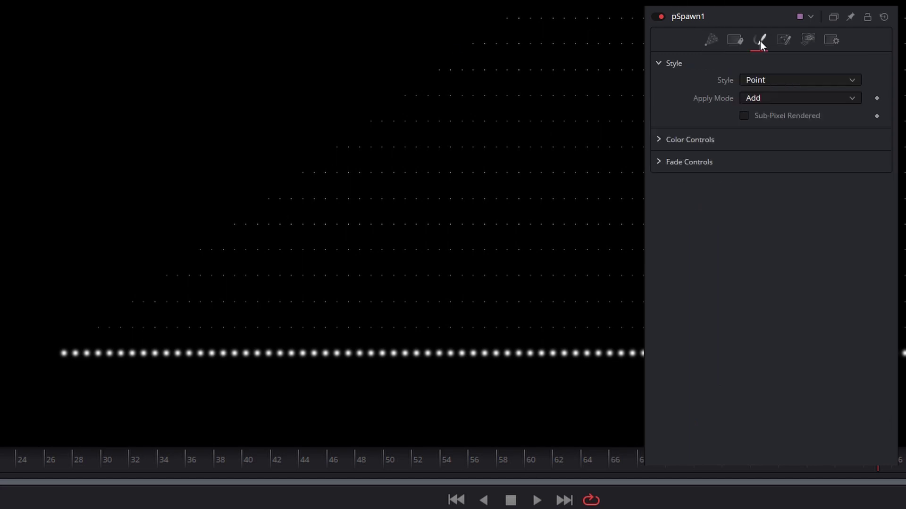
click(772, 81)
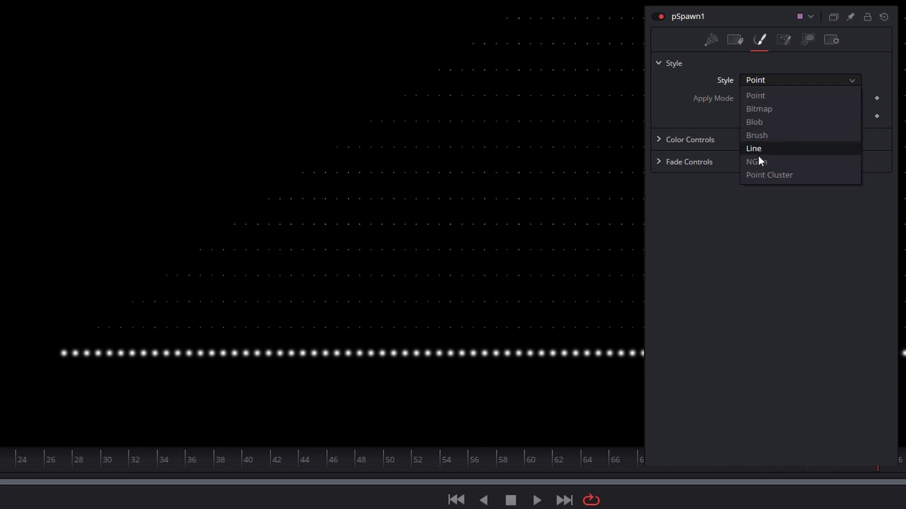
click(757, 125)
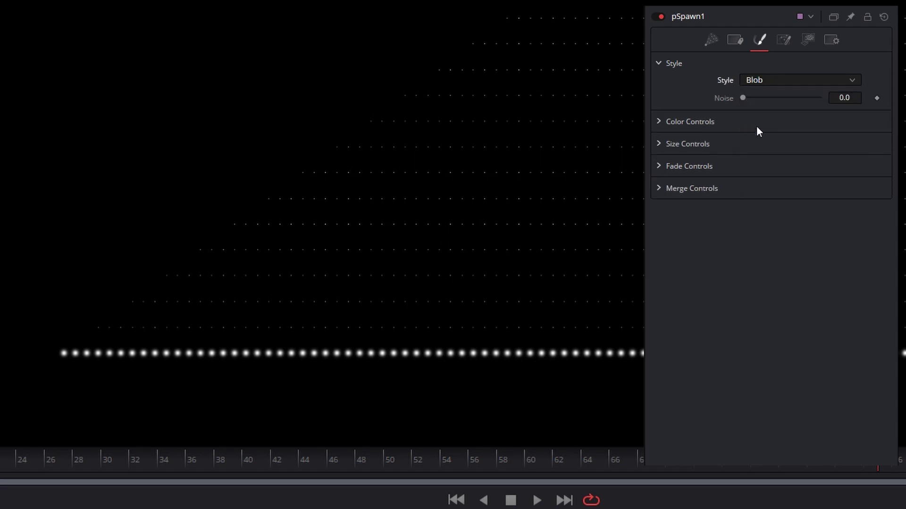
Step: Set the spawned blobs' size to 1.0 and colour them light green
click(661, 144)
drag(762, 159, 788, 159)
click(844, 160)
text(1)
key(Tab)
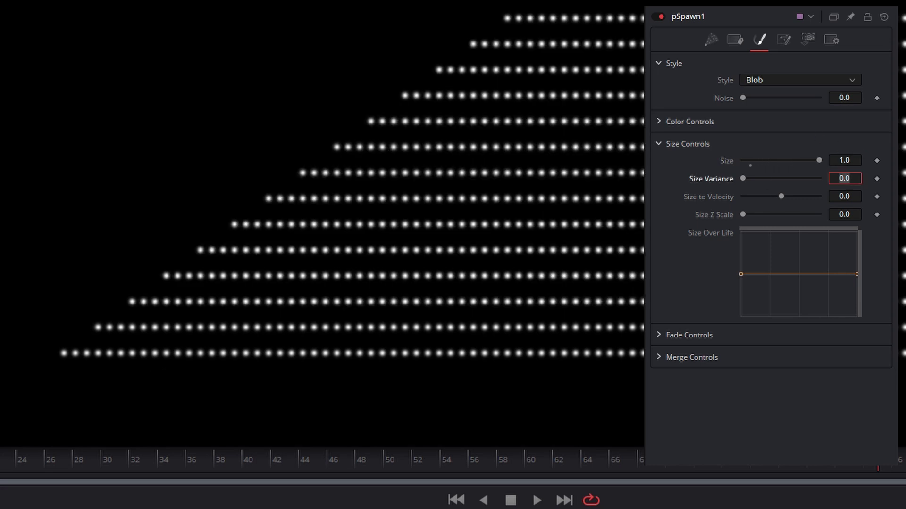
click(662, 123)
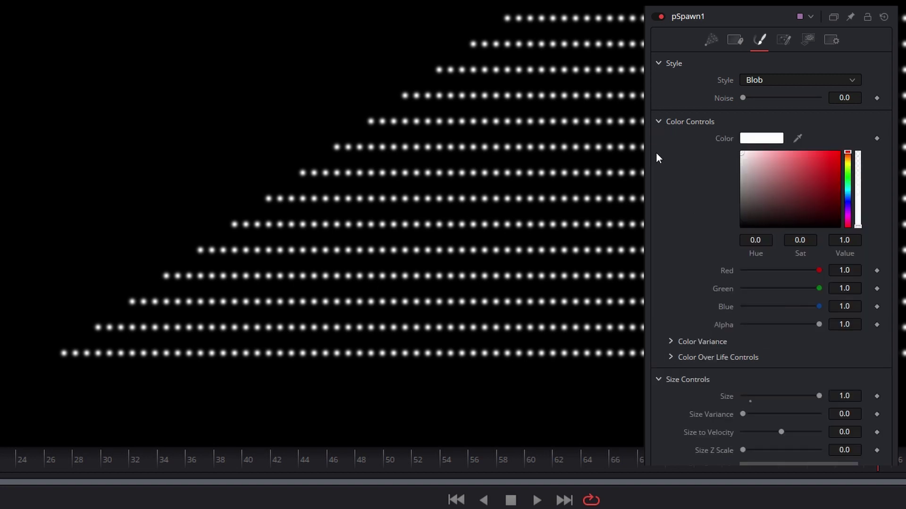
click(788, 172)
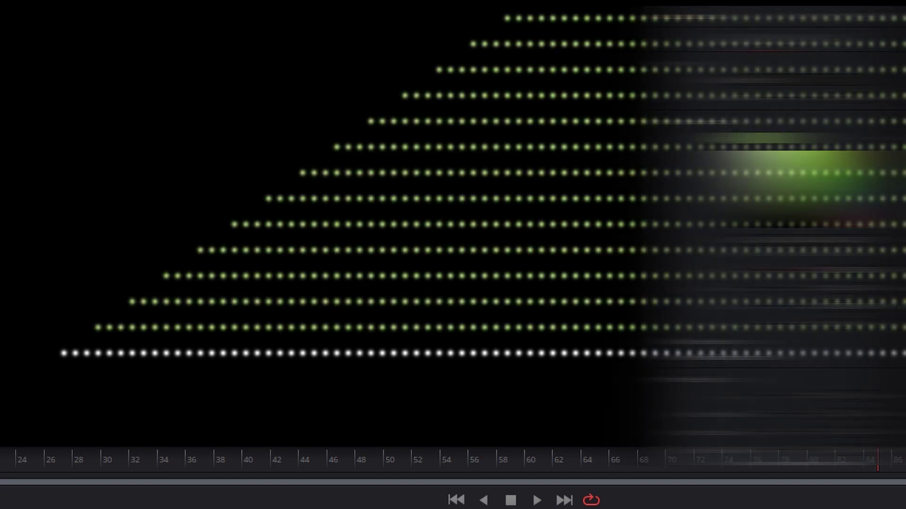
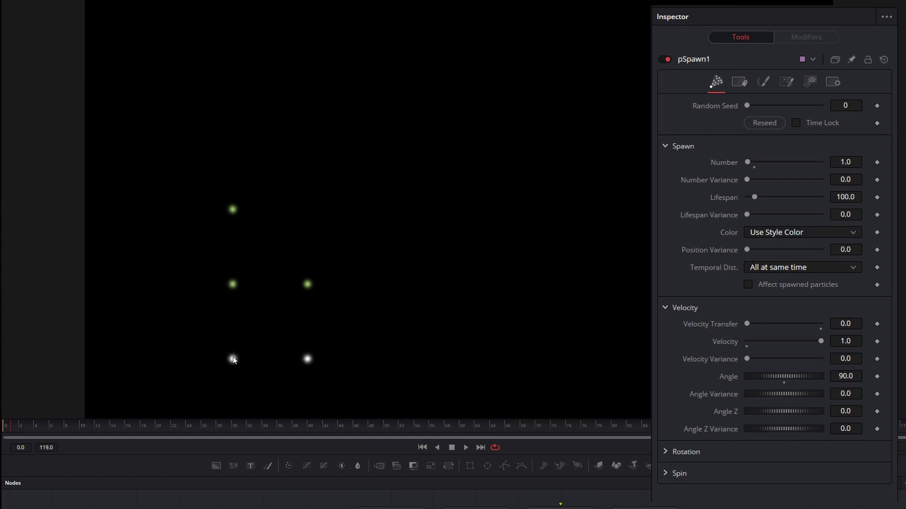
Step: Advance two frames, try a velocity transfer of 1.0 on pSpawn1, and return it to 0.0
key(Right)
key(Right)
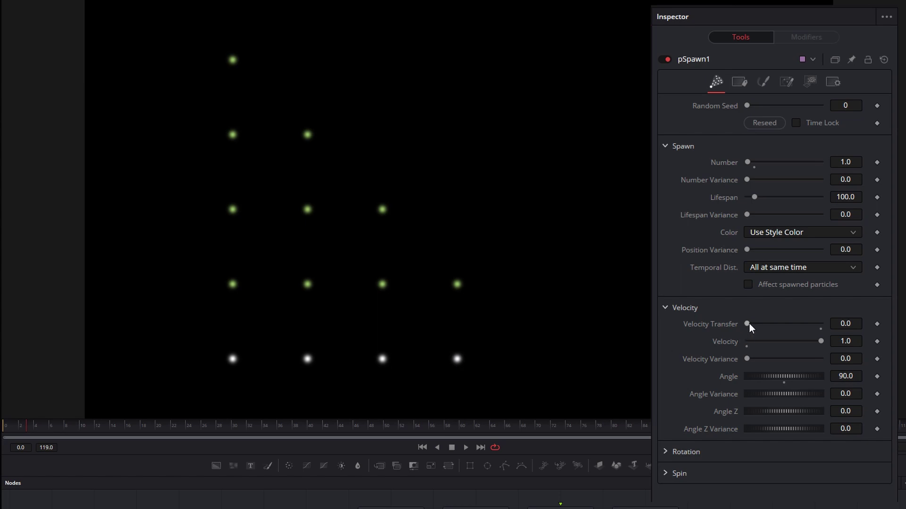
drag(750, 326, 747, 324)
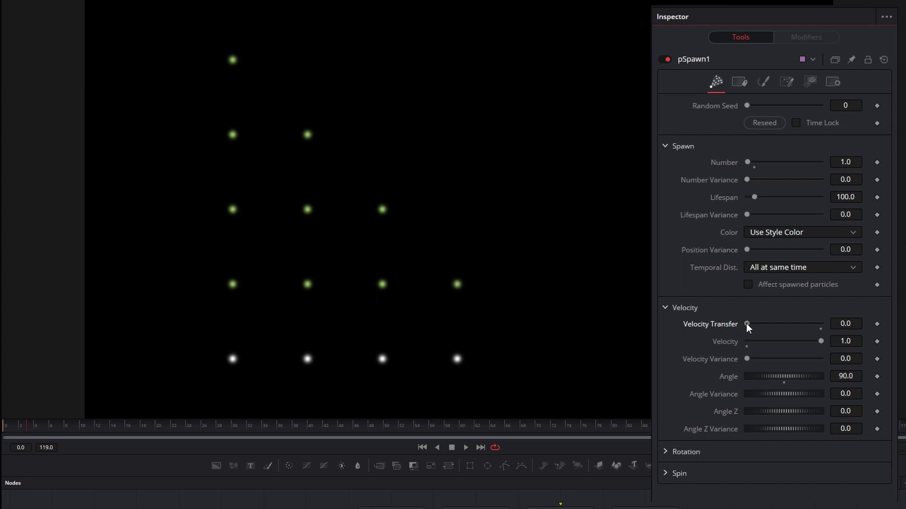
drag(747, 324, 848, 335)
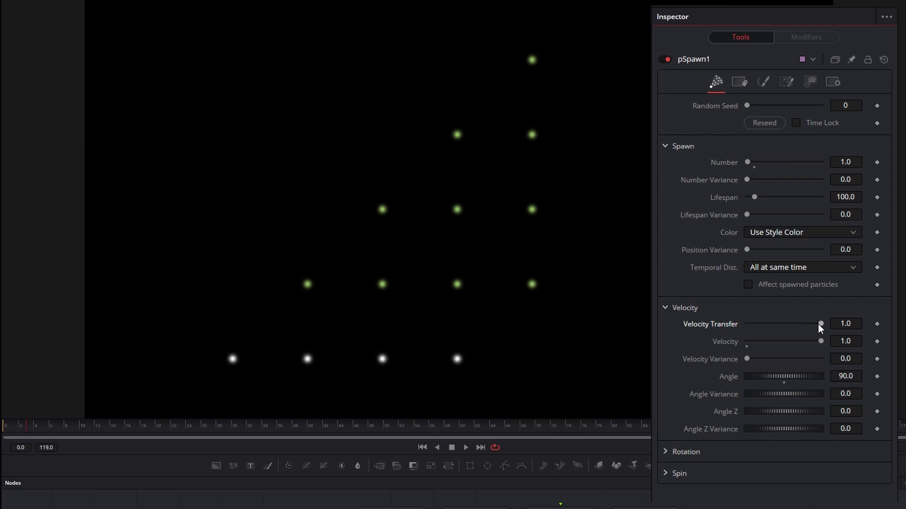
drag(821, 324, 702, 327)
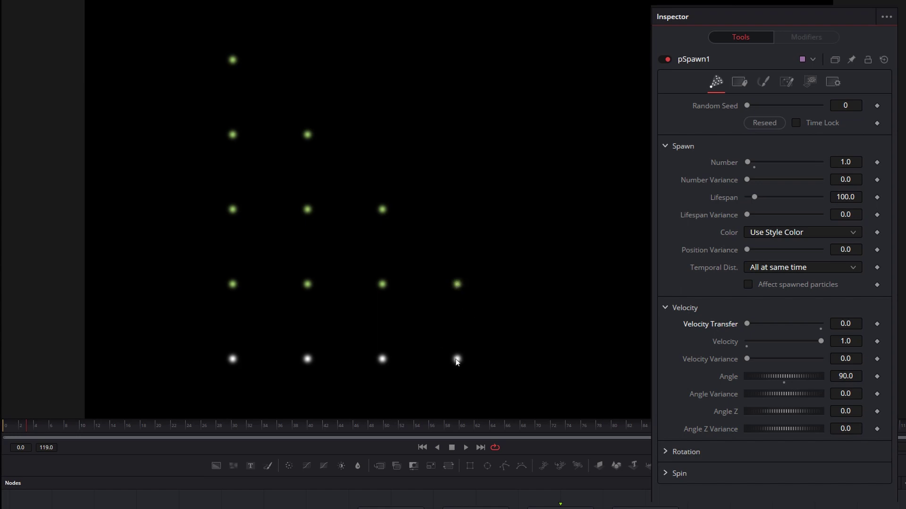
Step: Set the spawn number of pSpawn1 to 5
click(844, 162)
key(BackSpace)
key(BackSpace)
key(BackSpace)
text(5)
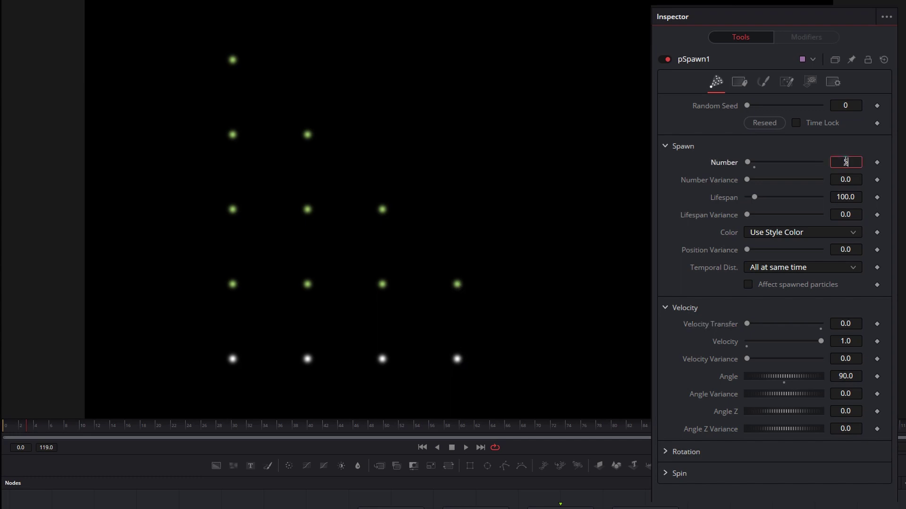
key(Tab)
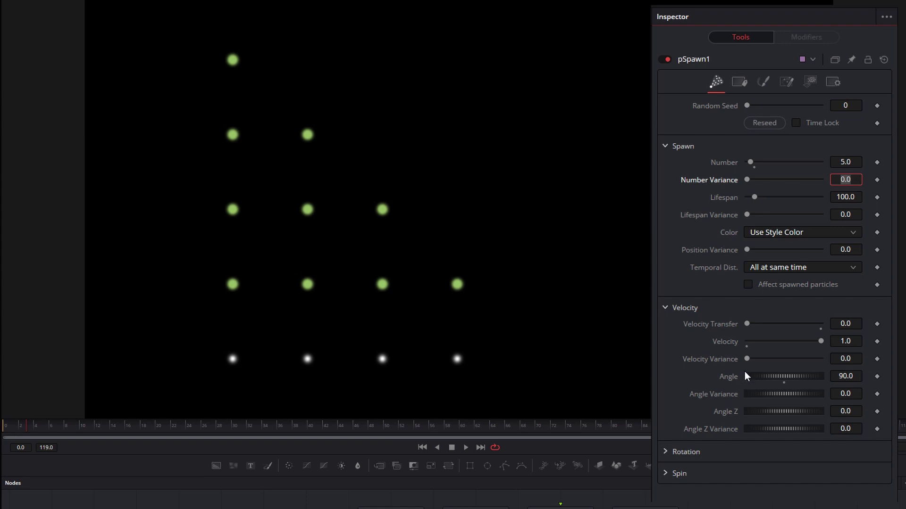
Step: Try the velocity variance and angle variance of pSpawn1 and reset both to 0.0
mouse_move(746, 359)
mouse_down()
mouse_move(779, 361)
mouse_move(744, 361)
mouse_up()
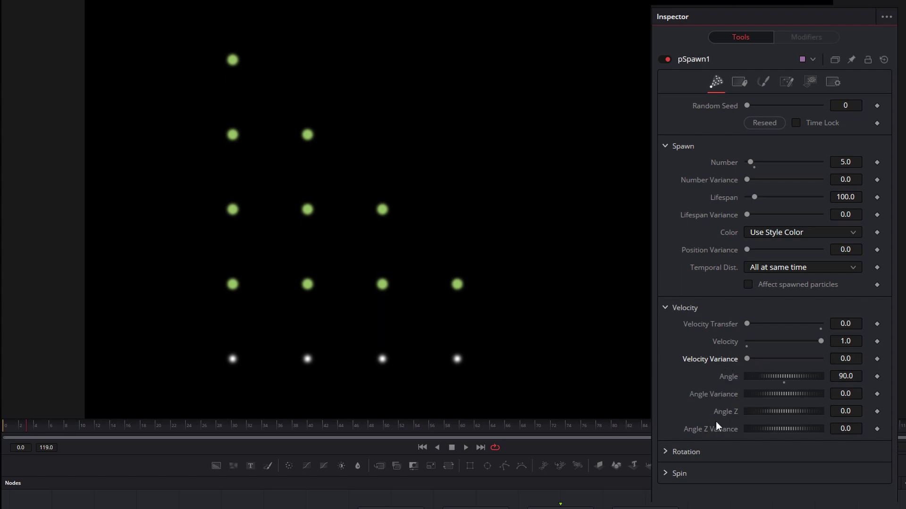
drag(750, 395, 801, 389)
double_click(719, 394)
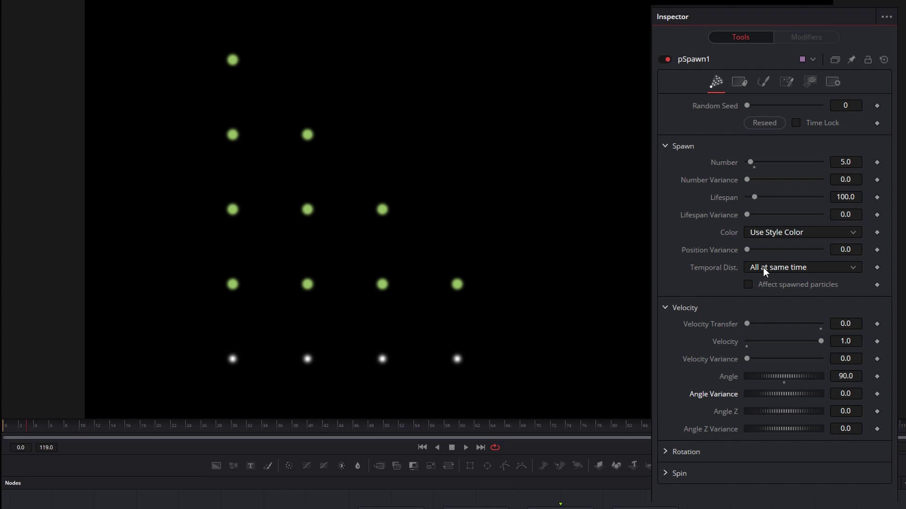
Step: Set the temporal distribution of pSpawn1 to Equally distributed
click(805, 268)
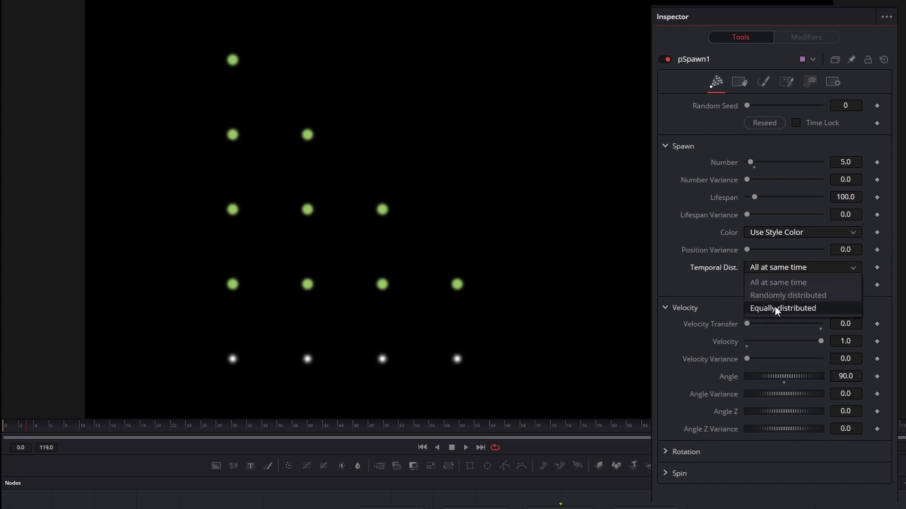
click(753, 283)
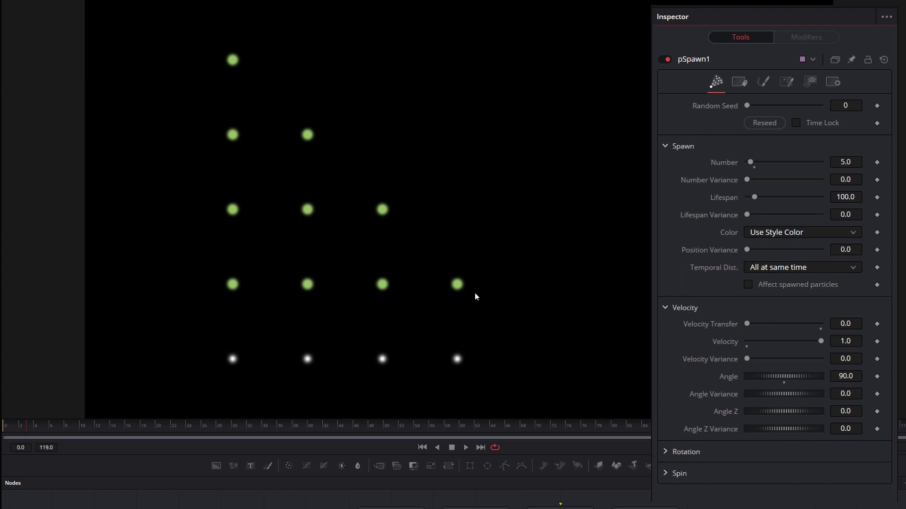
click(791, 265)
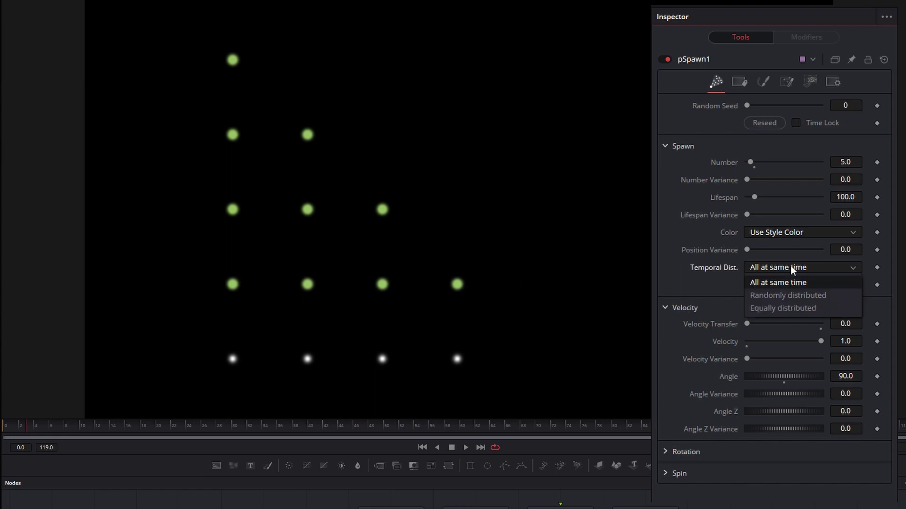
click(766, 309)
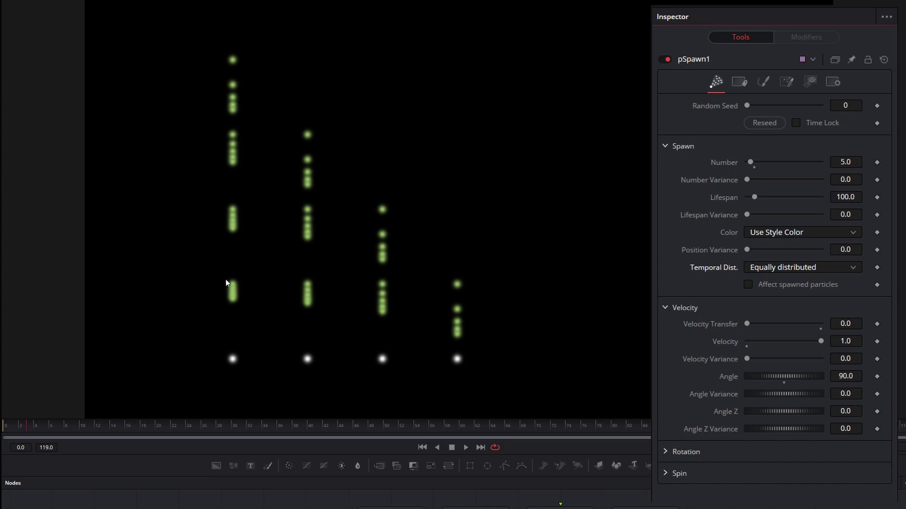
Step: Move back and forth through the first frames to examine how the spawned particles are spaced above each emitted particle
click(38, 428)
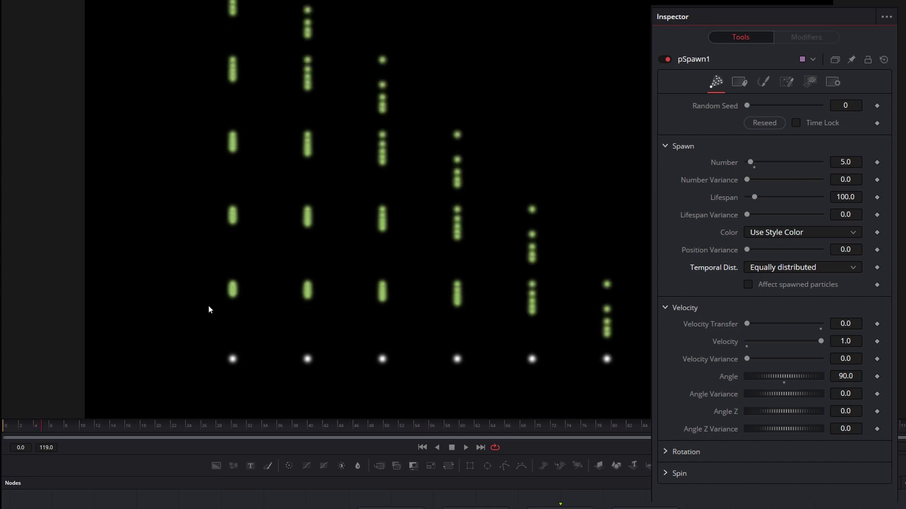
key(Right)
key(Right)
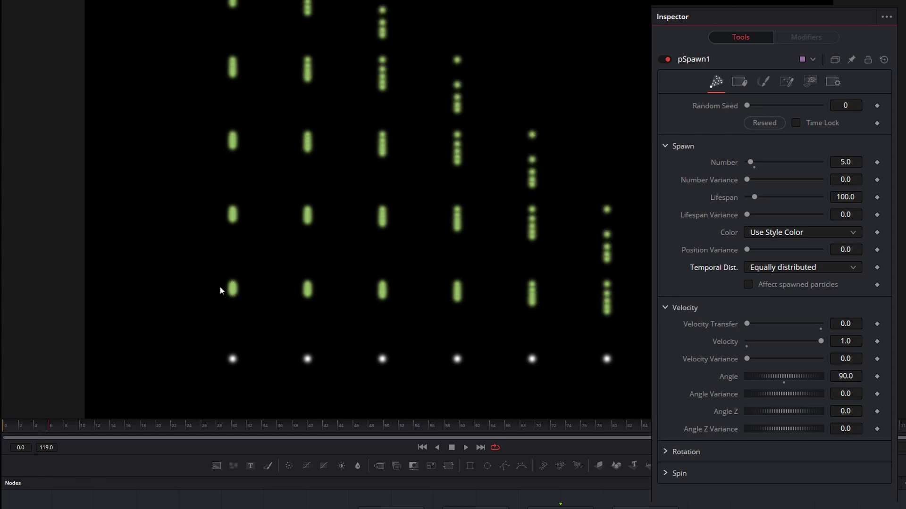
key(Right)
key(Right)
key(Right)
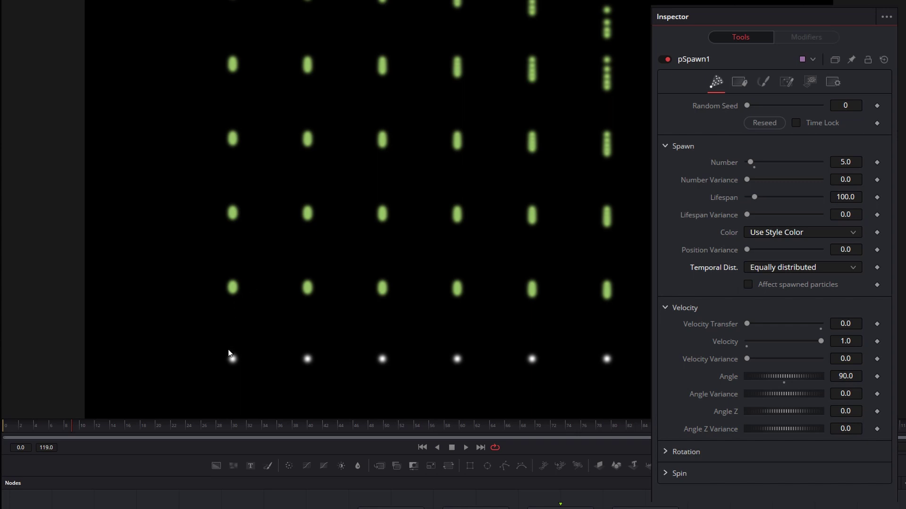
key(Left)
key(Left)
key(Left)
key(Left)
key(Left)
key(Left)
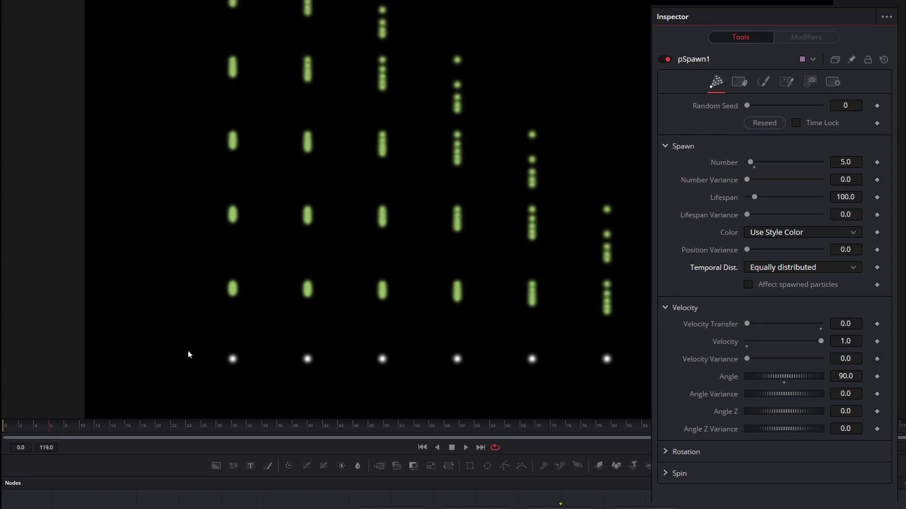
key(Right)
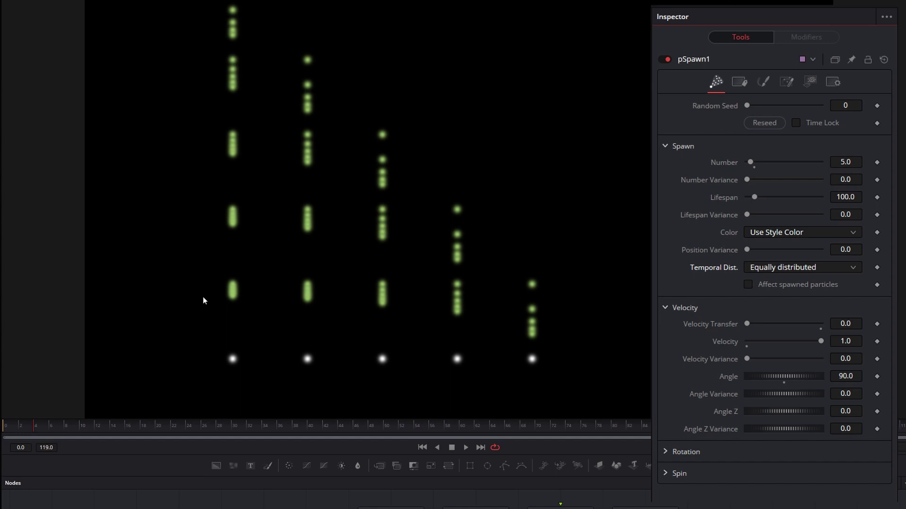
key(F12)
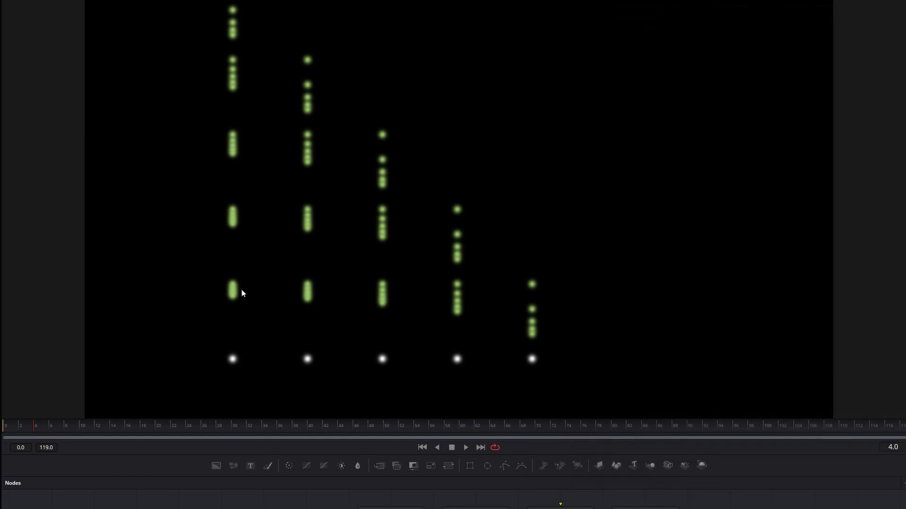